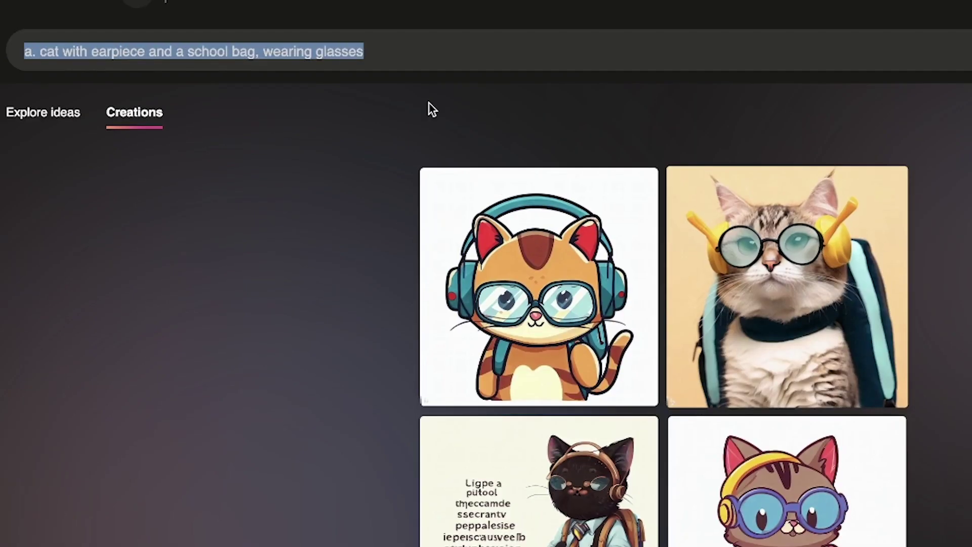
- Replace the prompt with "A small boy looking at VR gadget and enjoying the fresh air under a tree" and generate the images
{"action": "type", "text": "A small boy looking at VR gadget"}
{"action": "double_click", "coordinate": [253, 51]}
{"action": "left_click", "coordinate": [252, 50]}
{"action": "type", "text": "and enj"}
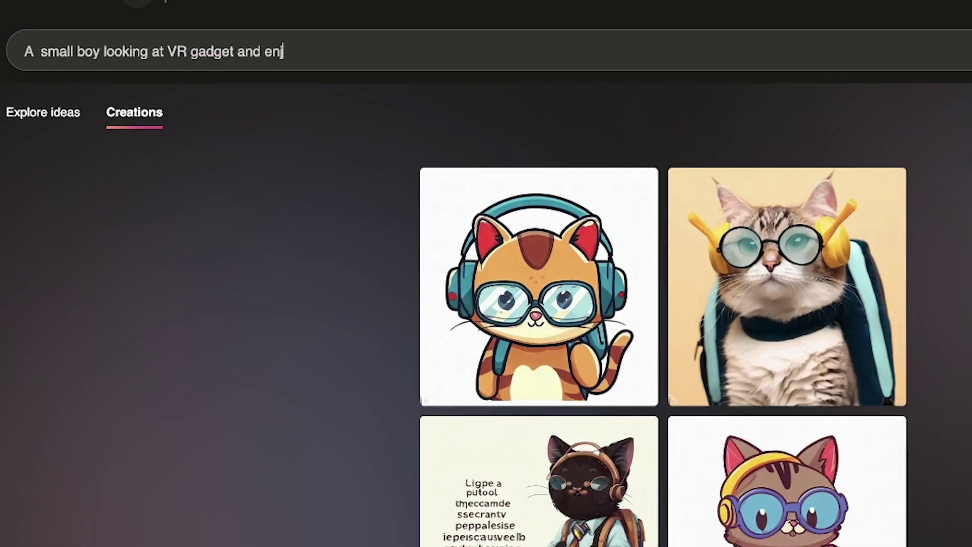
{"action": "type", "text": "oying the fresh  air under a tree"}
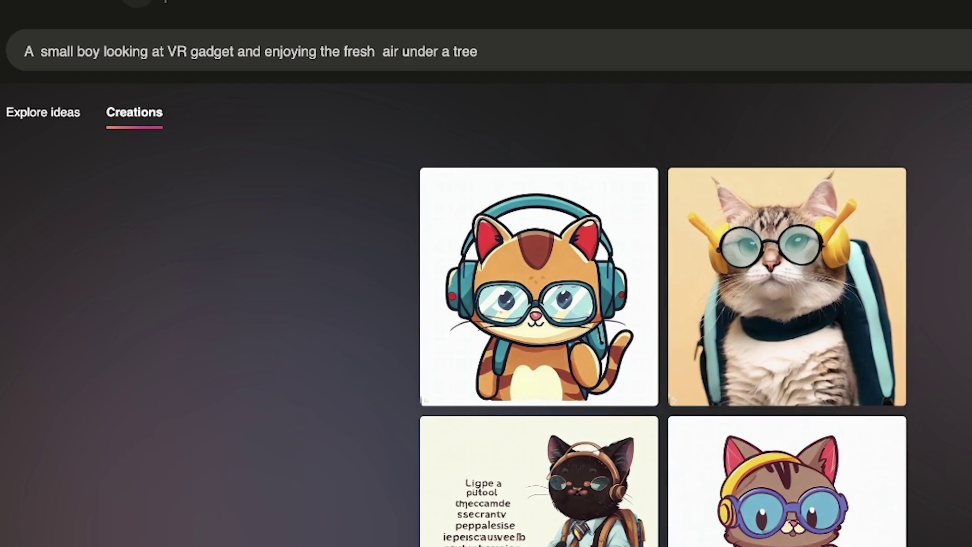
{"action": "key", "text": "Return"}
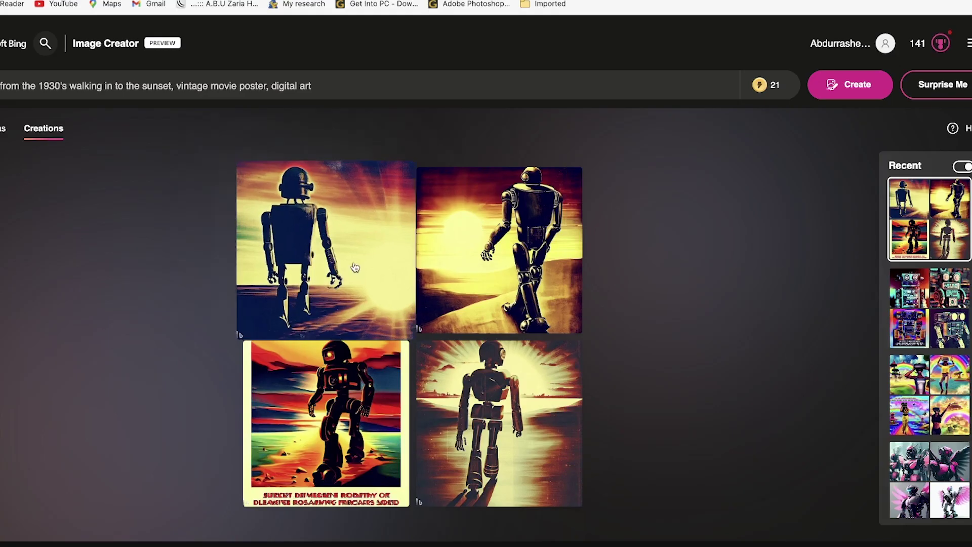
- Open the first image of the 1930's robot set at full size
{"action": "left_click", "coordinate": [355, 267]}
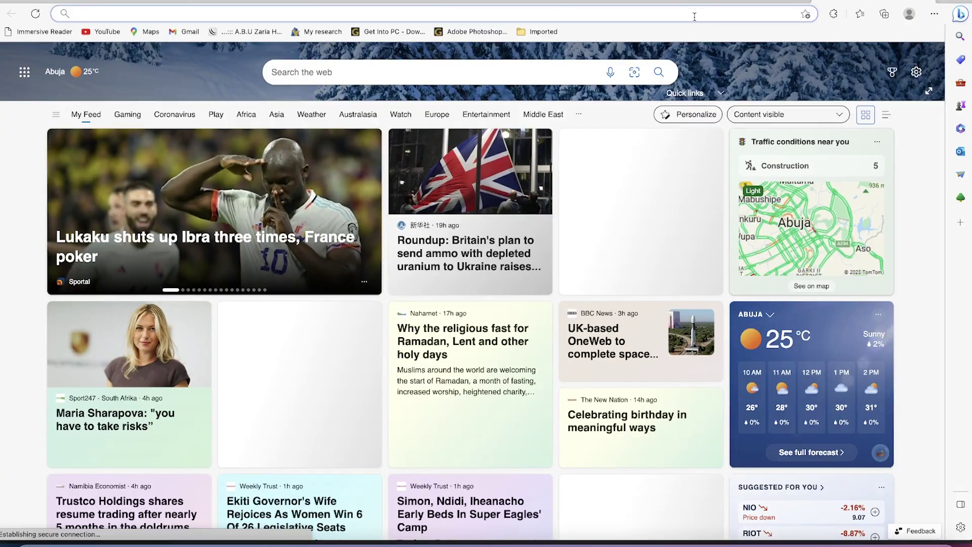
- Go to bing.com/create in the new browser tab
{"action": "type", "text": "jb"}
{"action": "key", "text": "BackSpace"}
{"action": "key", "text": "BackSpace"}
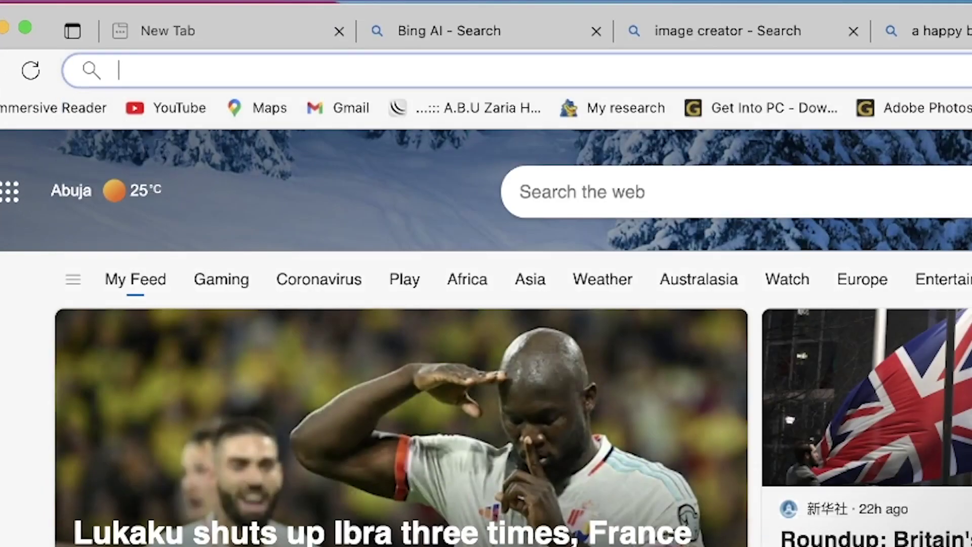
{"action": "type", "text": "bing.com"}
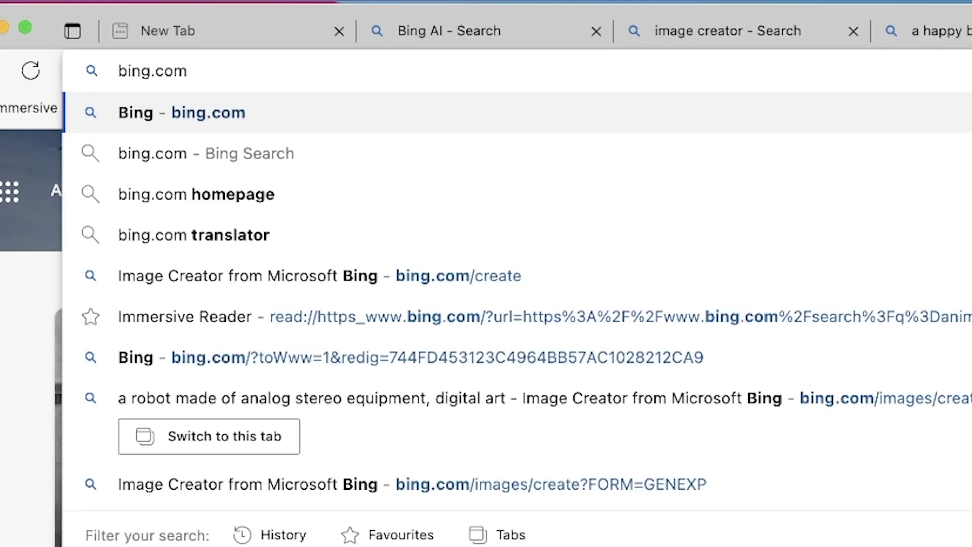
{"action": "type", "text": "/create"}
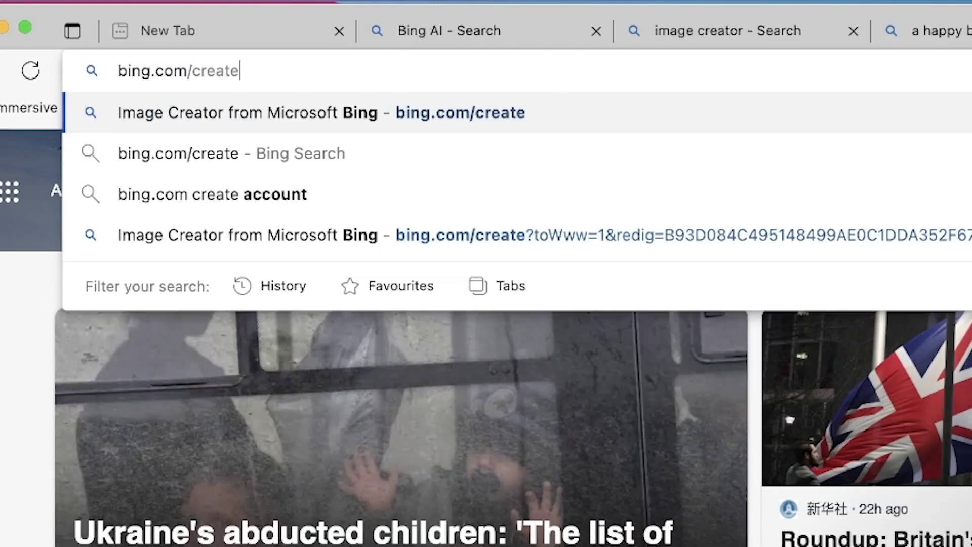
{"action": "key", "text": "Return"}
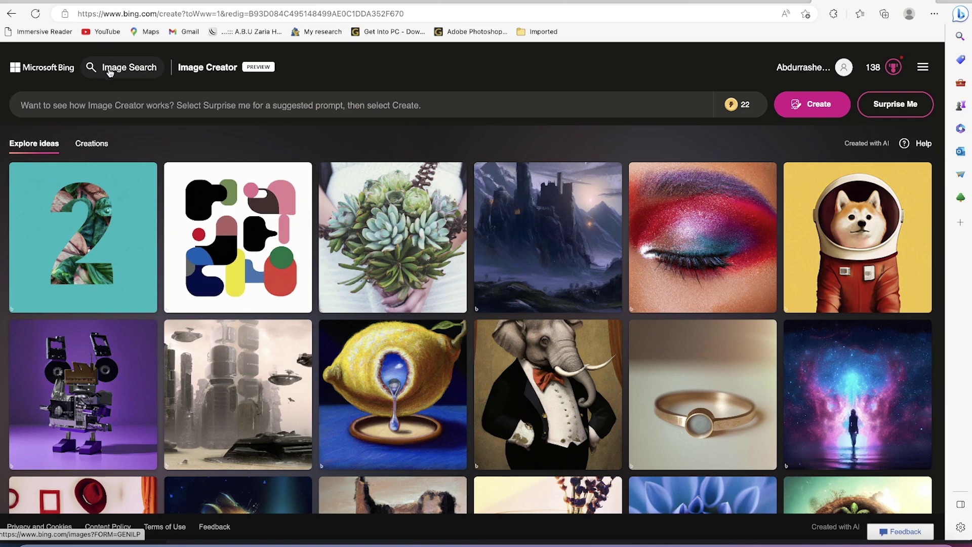
- Fill the empty prompt with a Surprise Me suggestion and create images from it
{"action": "left_click", "coordinate": [109, 113]}
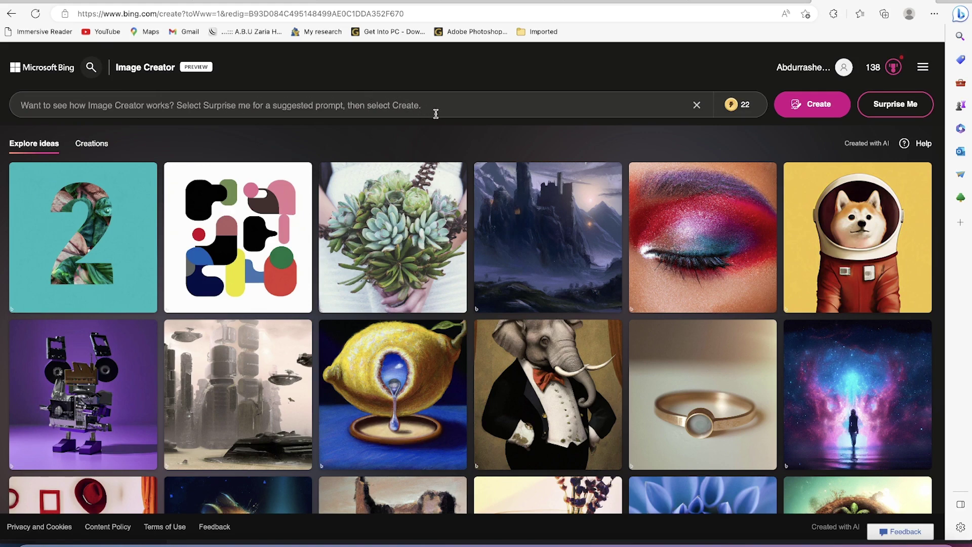
{"action": "mouse_move", "coordinate": [752, 104]}
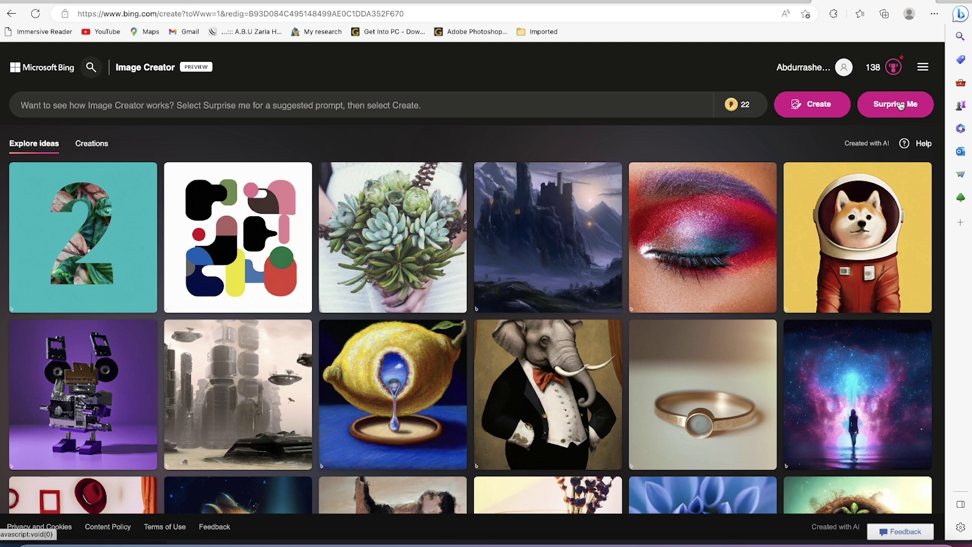
{"action": "left_click", "coordinate": [885, 106]}
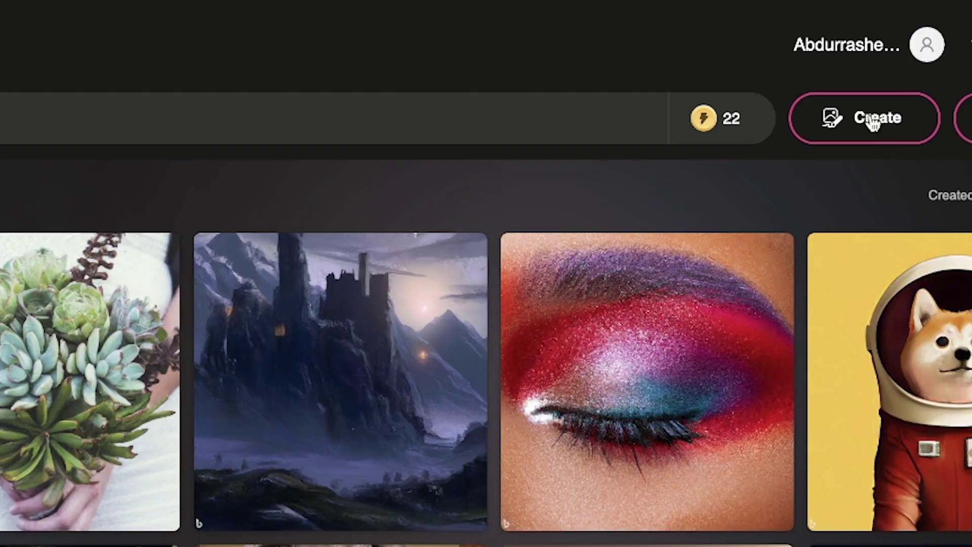
{"action": "left_click", "coordinate": [870, 116]}
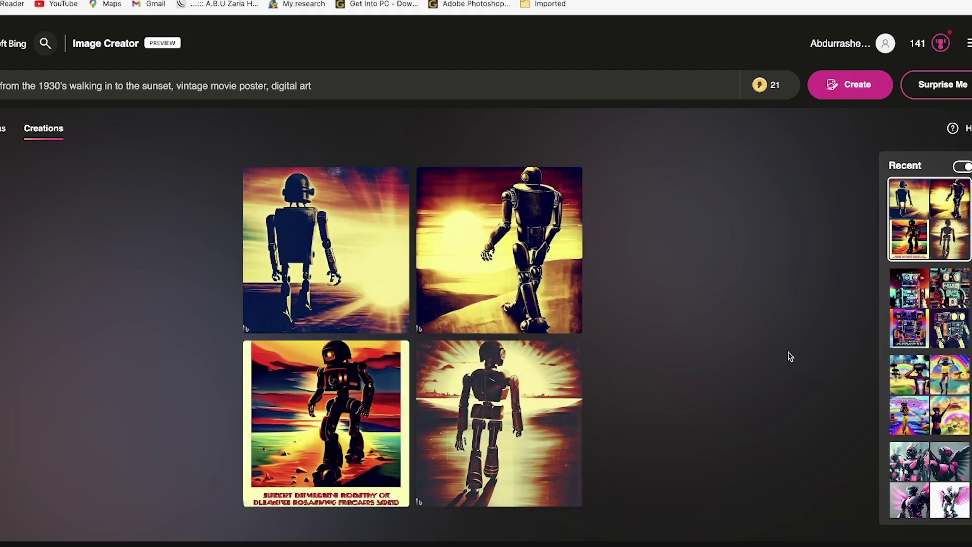
- Open the first generated robot image, check its collection save options, and download it
{"action": "left_click", "coordinate": [357, 260]}
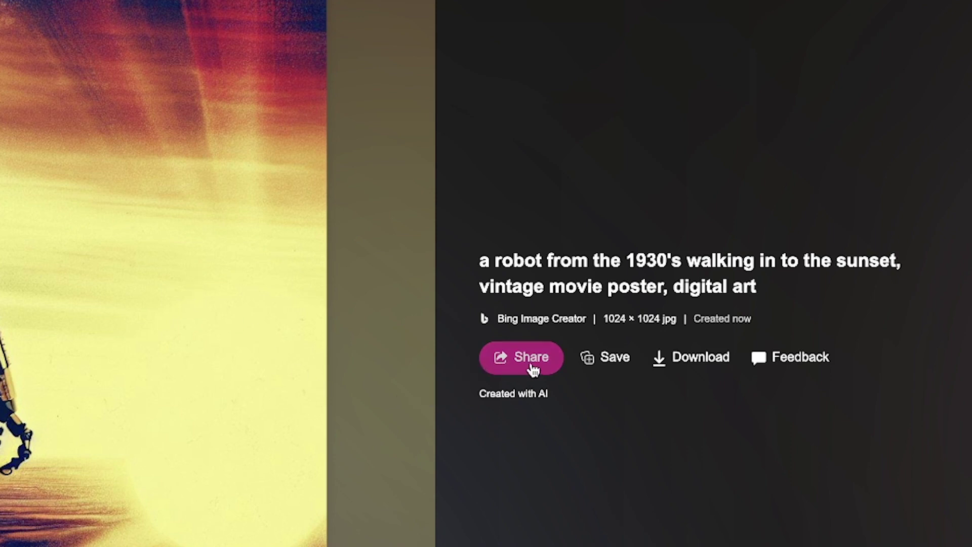
{"action": "left_click", "coordinate": [615, 368]}
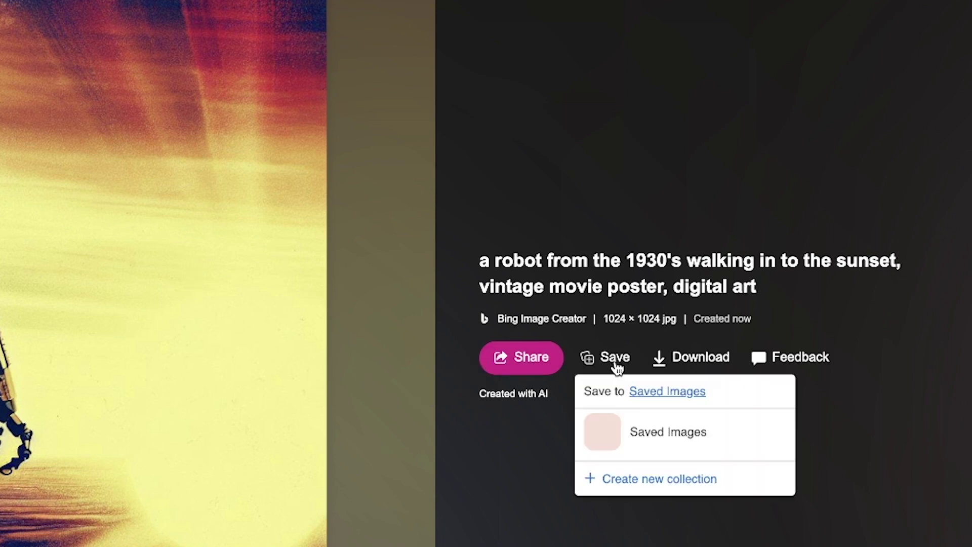
{"action": "left_click", "coordinate": [683, 360]}
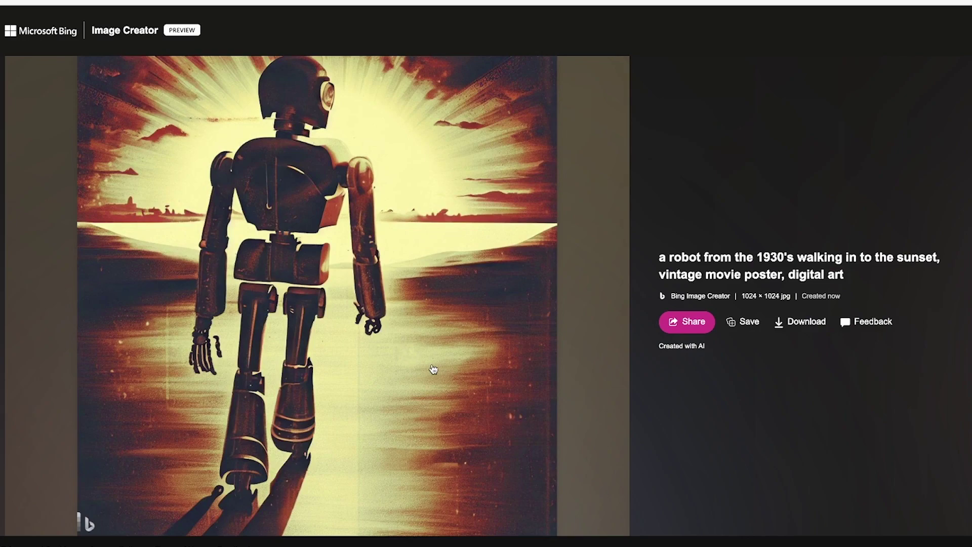
{"action": "key", "text": "Escape"}
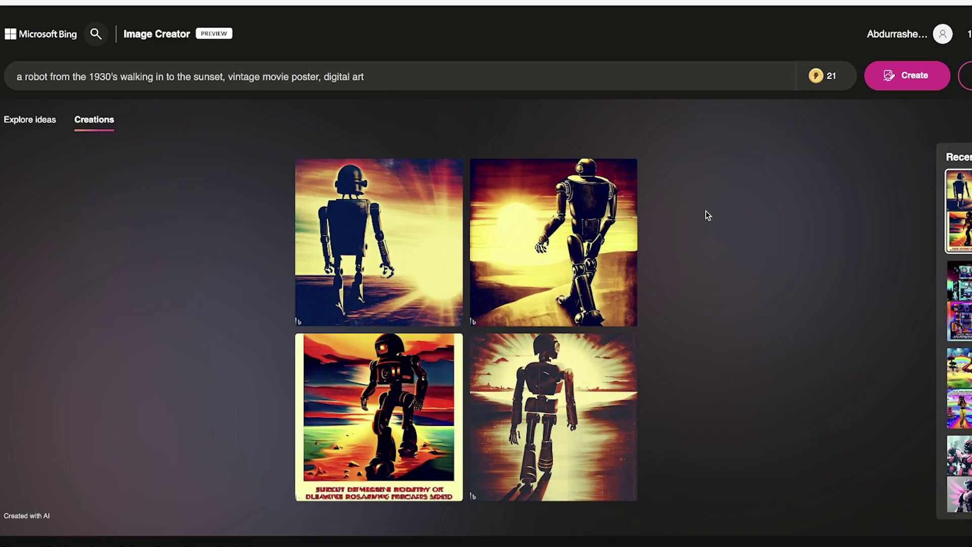
- Replace the robot prompt with "a. cat with earpiece and a school bag, wearing glasses" and generate the images
{"action": "left_click_drag", "start_coordinate": [380, 71], "coordinate": [134, 44]}
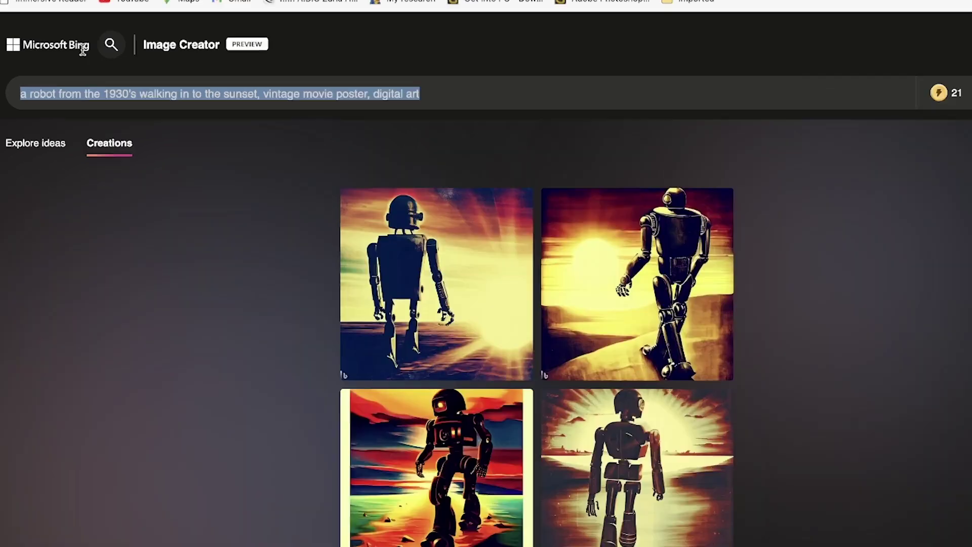
{"action": "type", "text": "a. cat "}
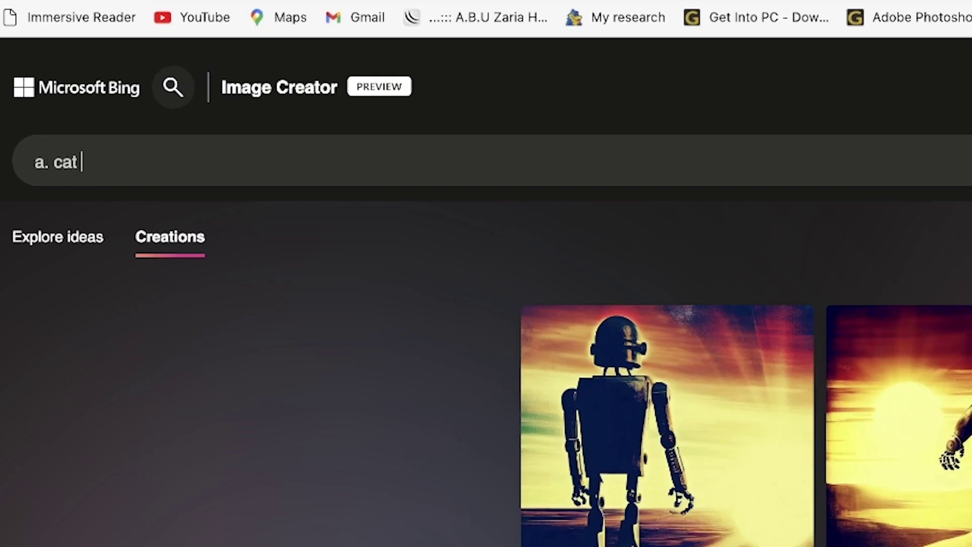
{"action": "type", "text": "with ear"}
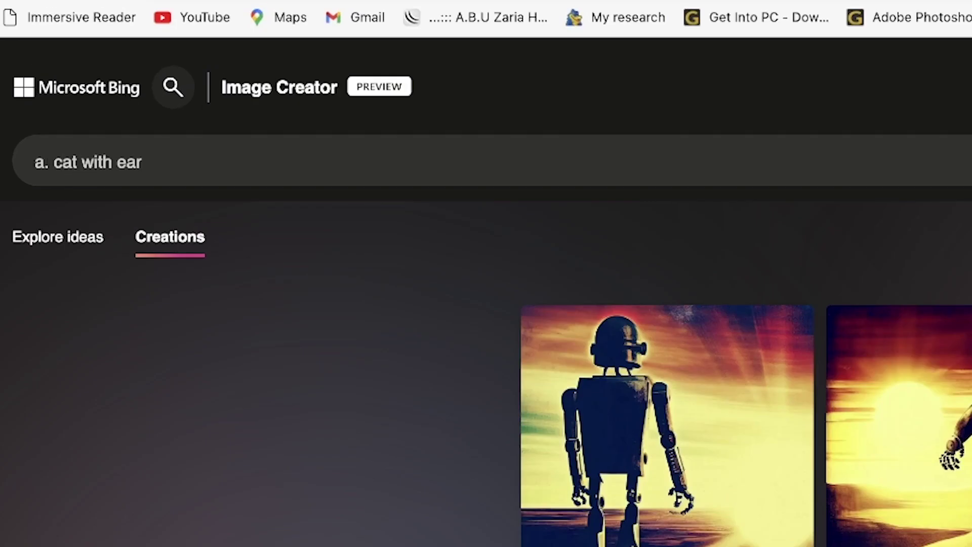
{"action": "type", "text": "piece and a s"}
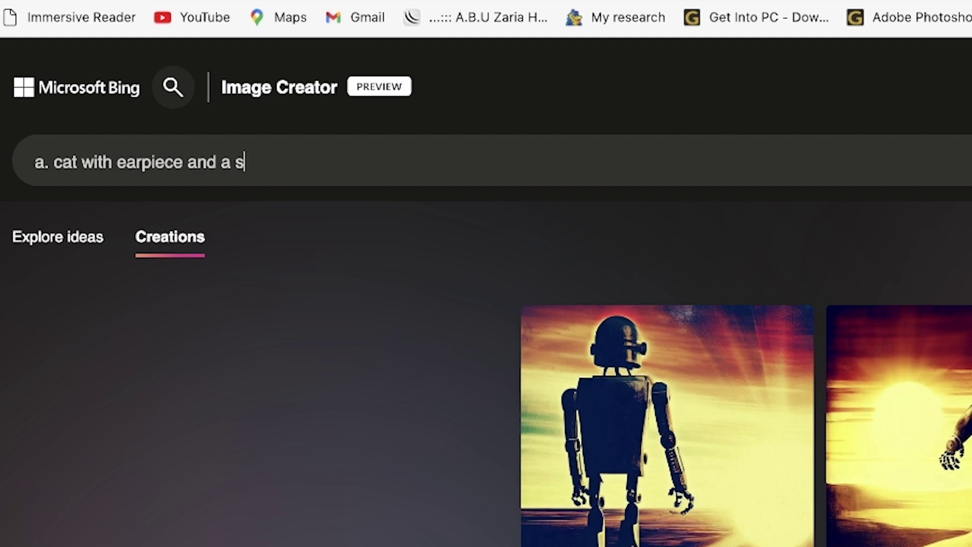
{"action": "type", "text": "chool bag, wearing "}
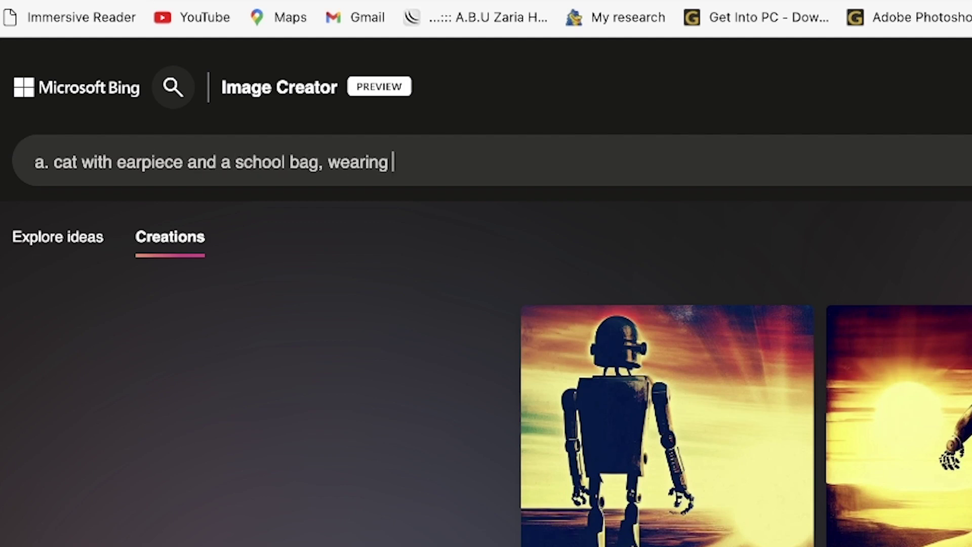
{"action": "type", "text": "g lasses"}
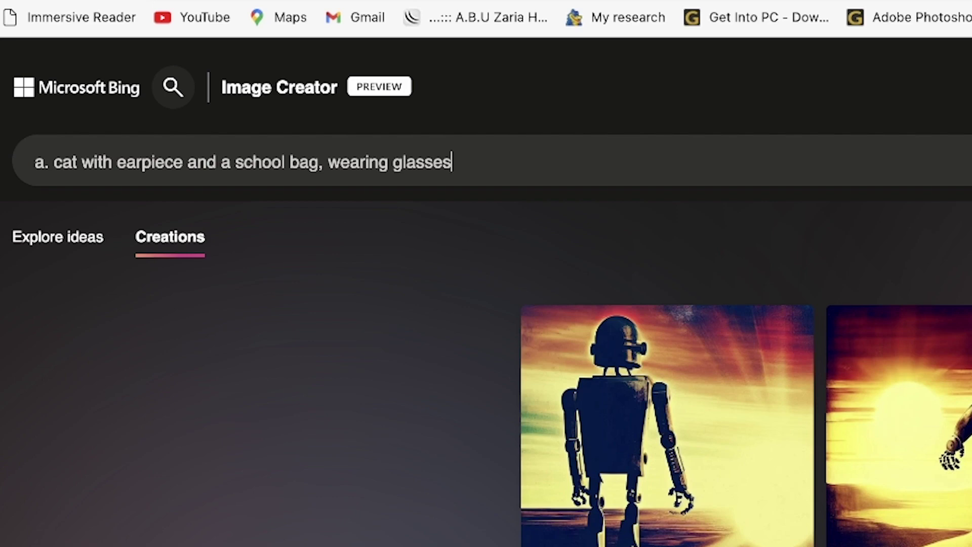
{"action": "key", "text": "Return"}
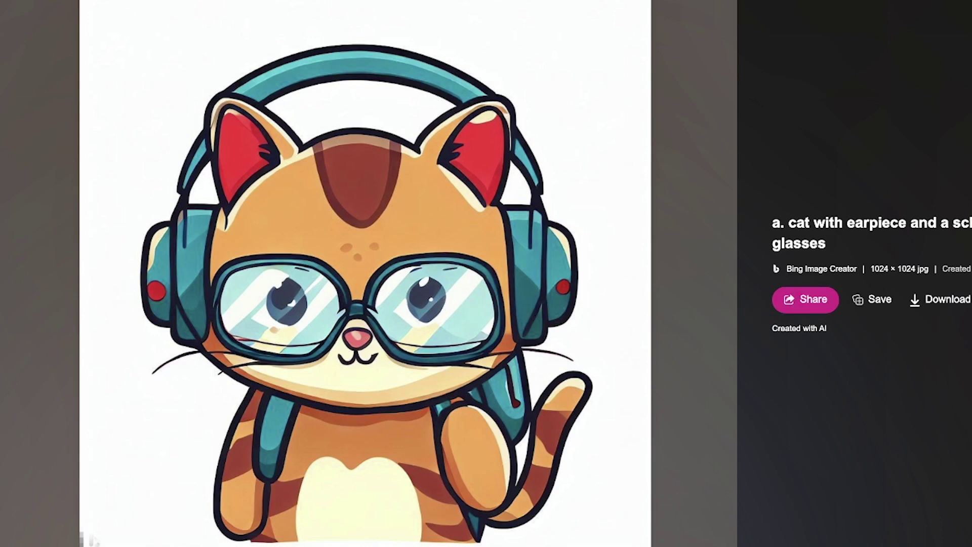
- Close the enlarged cartoon cat and view the realistic cat with yellow headphones at full size
{"action": "key", "text": "Escape"}
{"action": "left_click", "coordinate": [591, 260]}
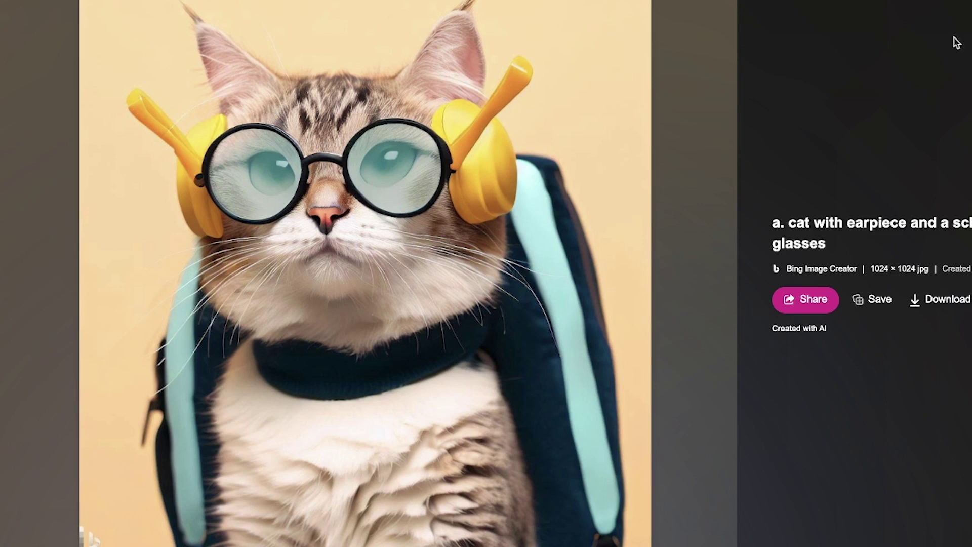
{"action": "key", "text": "Escape"}
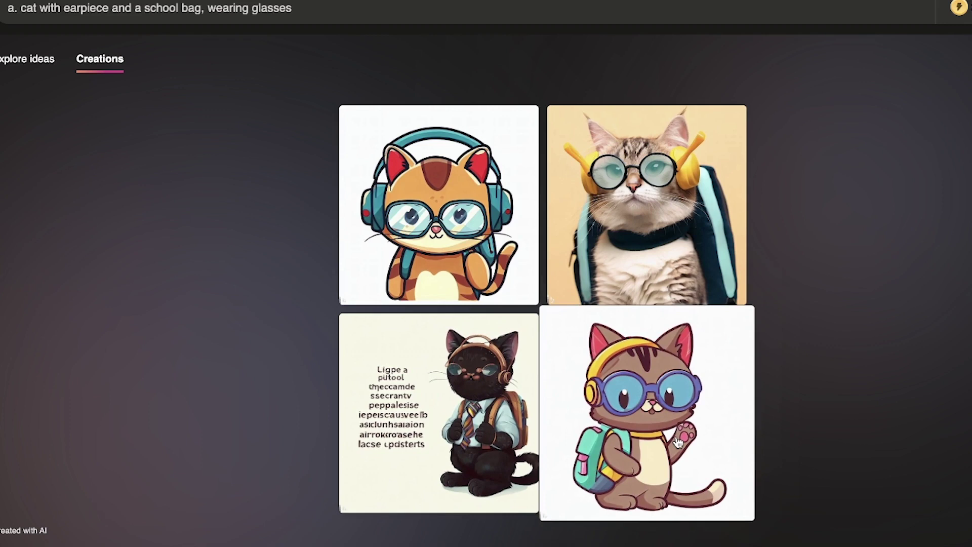
- Copy the whole cat prompt from the prompt box
{"action": "left_click", "coordinate": [247, 10]}
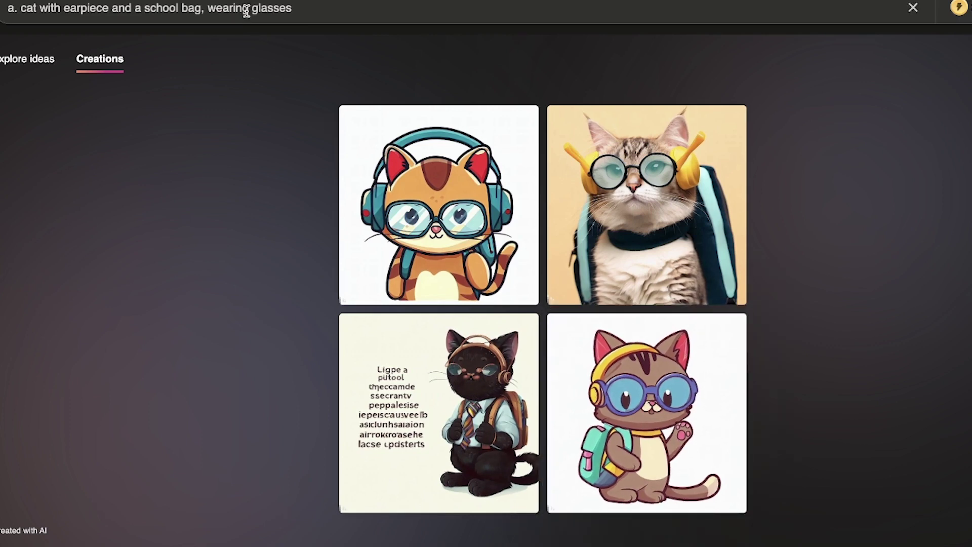
{"action": "triple_click", "coordinate": [246, 10]}
{"action": "key", "text": "ctrl+c"}
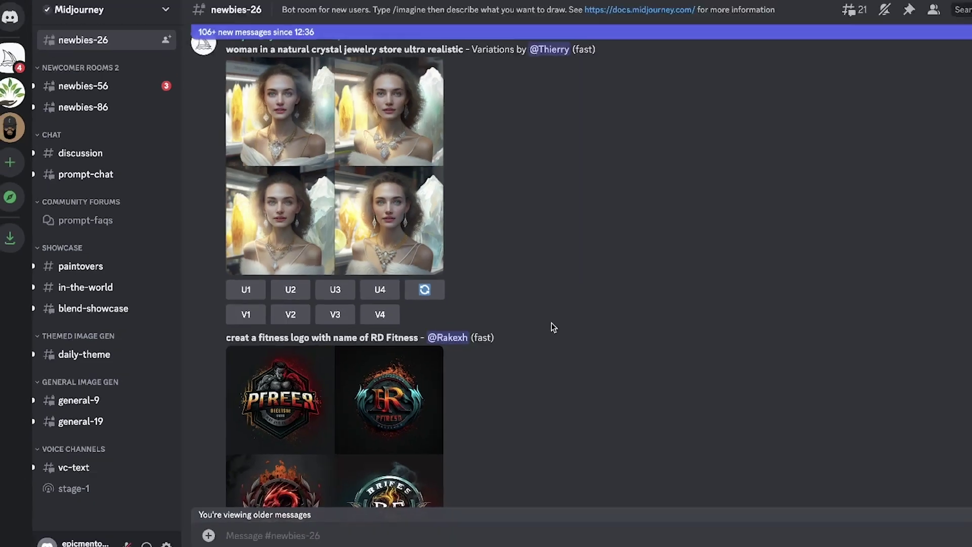
- Browse the generated images and prompts in Midjourney's newbies-26 channel on Discord
{"action": "scroll", "coordinate": [551, 323], "scroll_direction": "down", "scroll_amount": 10}
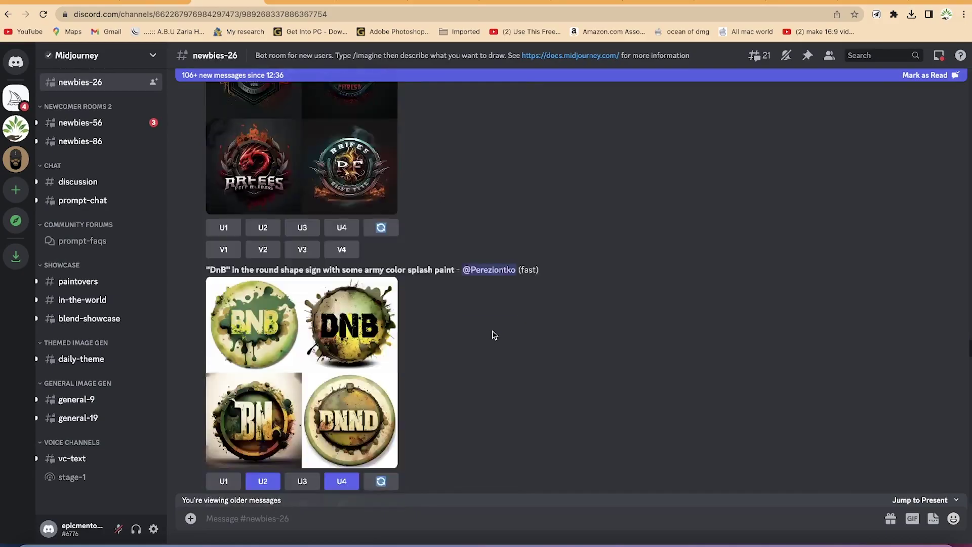
{"action": "scroll", "coordinate": [493, 335], "scroll_direction": "down", "scroll_amount": 20}
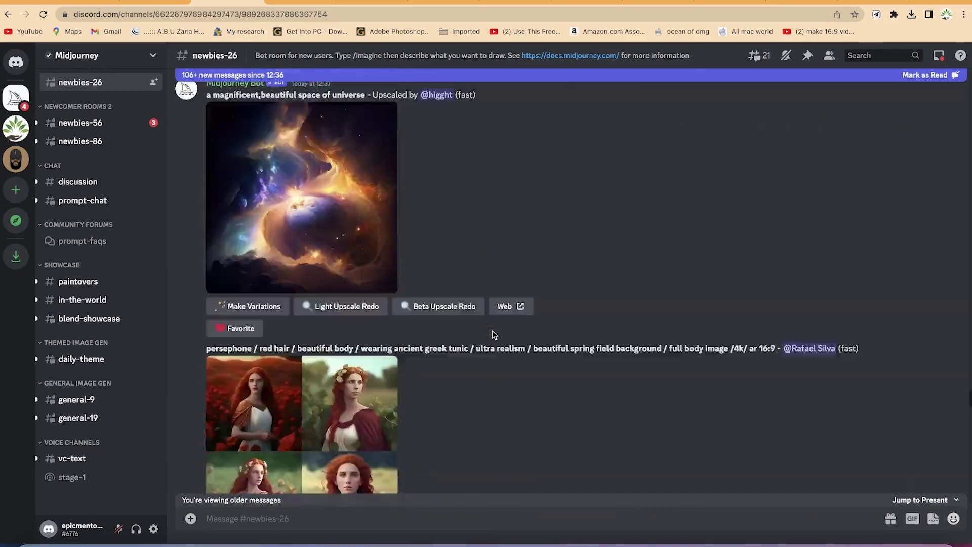
{"action": "scroll", "coordinate": [494, 335], "scroll_direction": "down", "scroll_amount": 20}
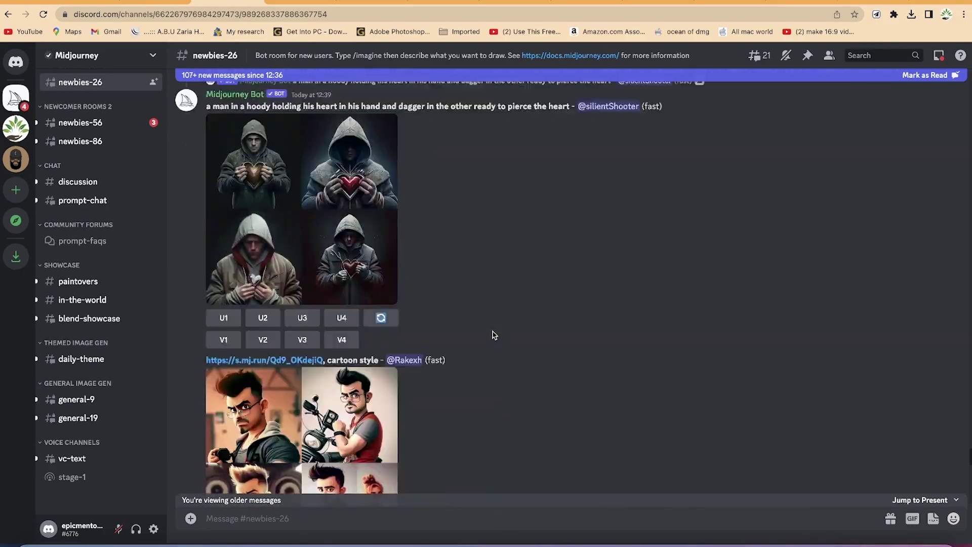
{"action": "scroll", "coordinate": [493, 335], "scroll_direction": "down", "scroll_amount": 15}
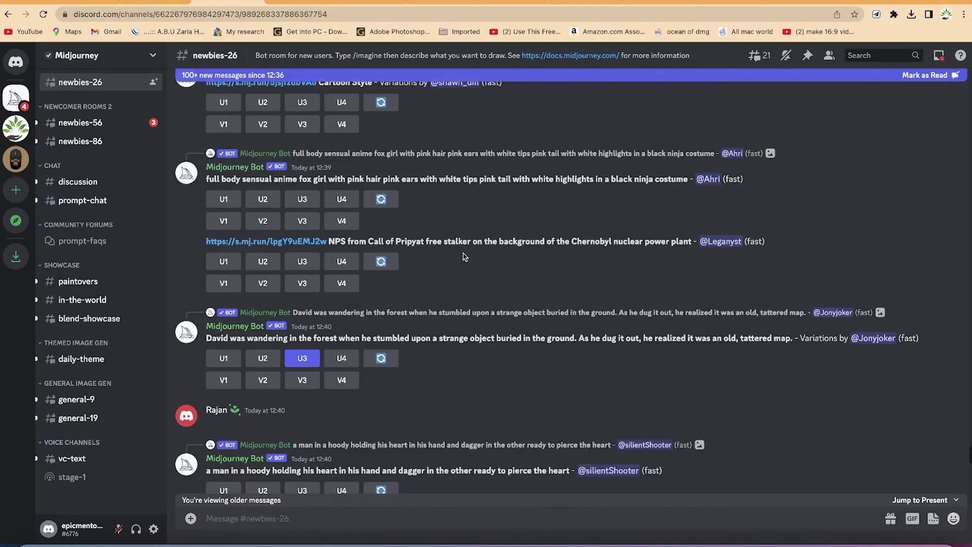
- Open the Midjourney home page at midjourney.com in a new incognito window
{"action": "key", "text": "super+t"}
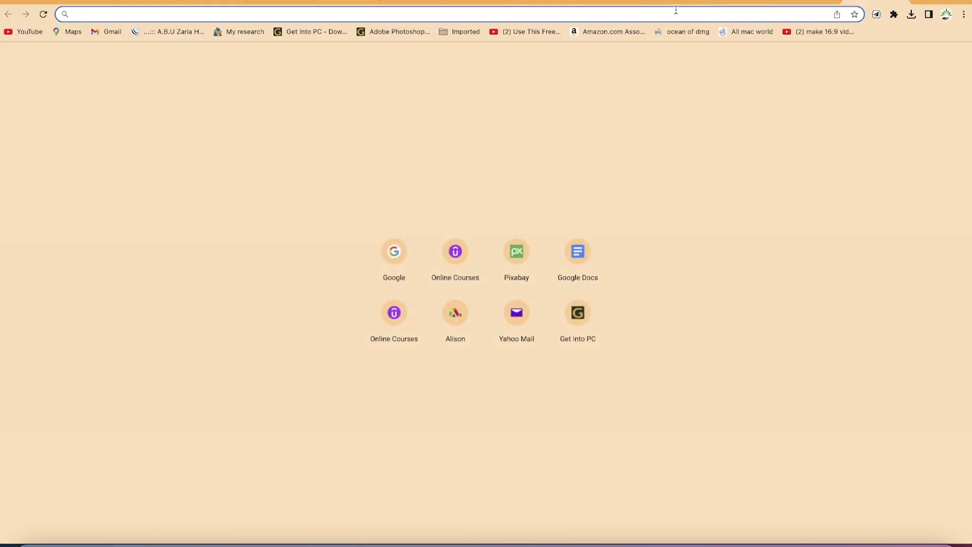
{"action": "left_click", "coordinate": [963, 15]}
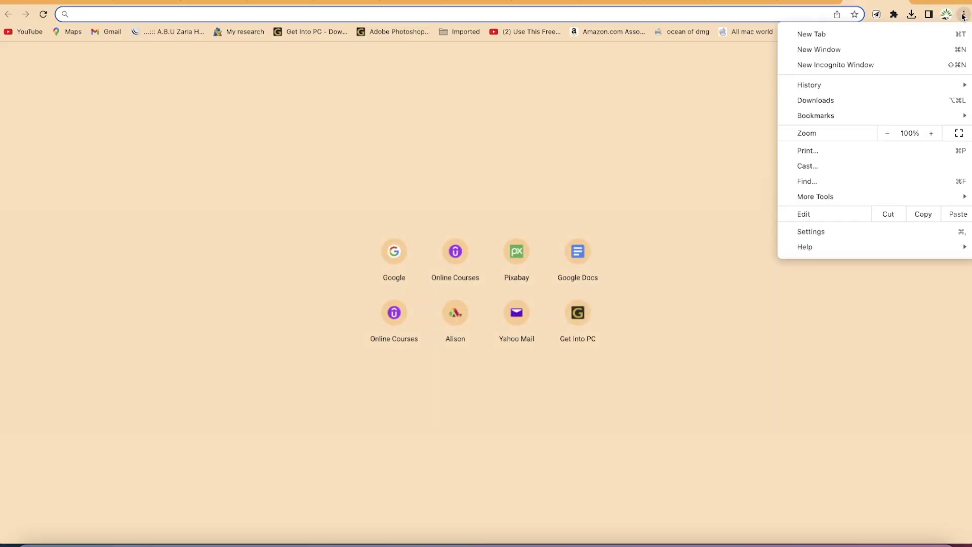
{"action": "left_click", "coordinate": [879, 67]}
{"action": "type", "text": "m"}
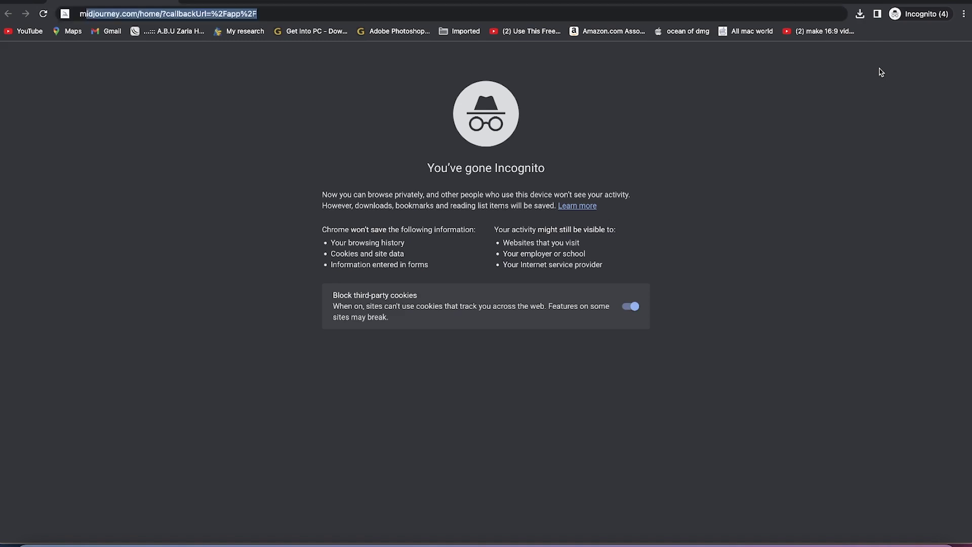
{"action": "key", "text": "Return"}
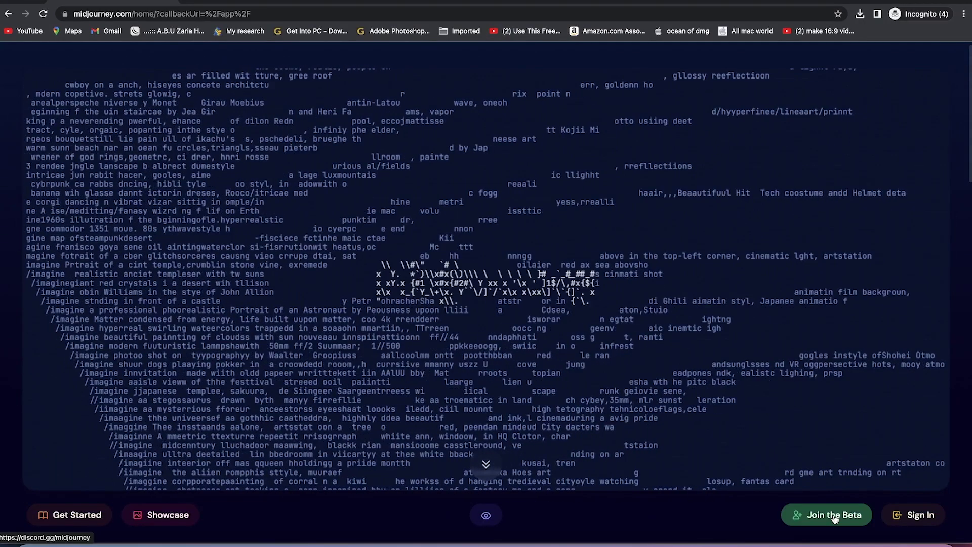
- Follow the Midjourney home page's Join the Beta link and look through the newbies-26 channel on Discord
{"action": "left_click", "coordinate": [834, 519]}
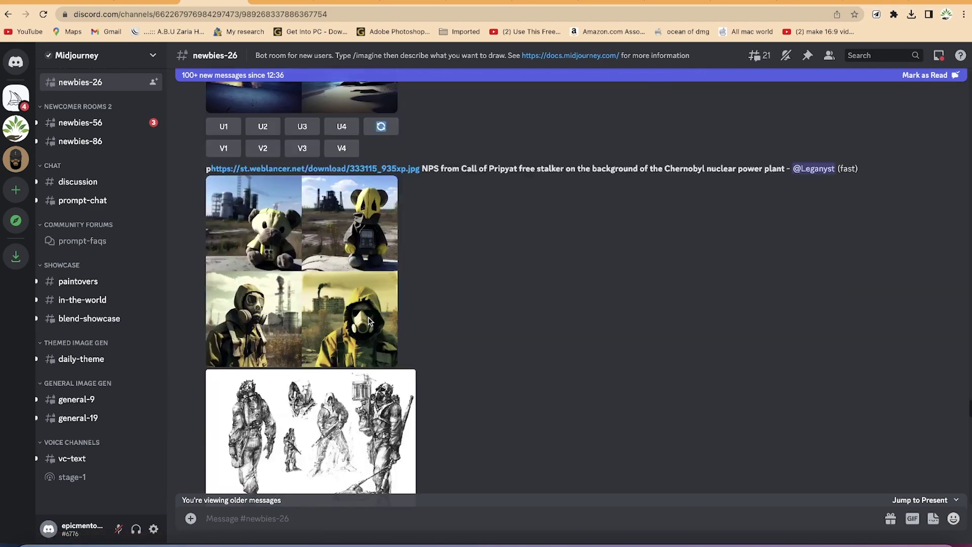
{"action": "scroll", "coordinate": [369, 321], "scroll_direction": "down", "scroll_amount": 5}
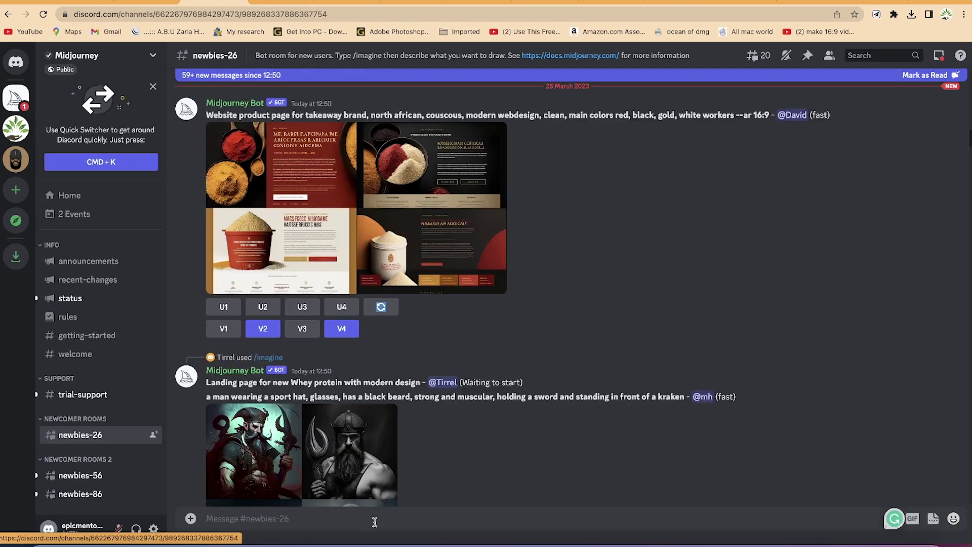
- Generate images in newbies-26 with /imagine and the copied prompt "a. cat with earpiece and a school bag, wearing glasses", and enlarge the result
{"action": "left_click", "coordinate": [374, 521]}
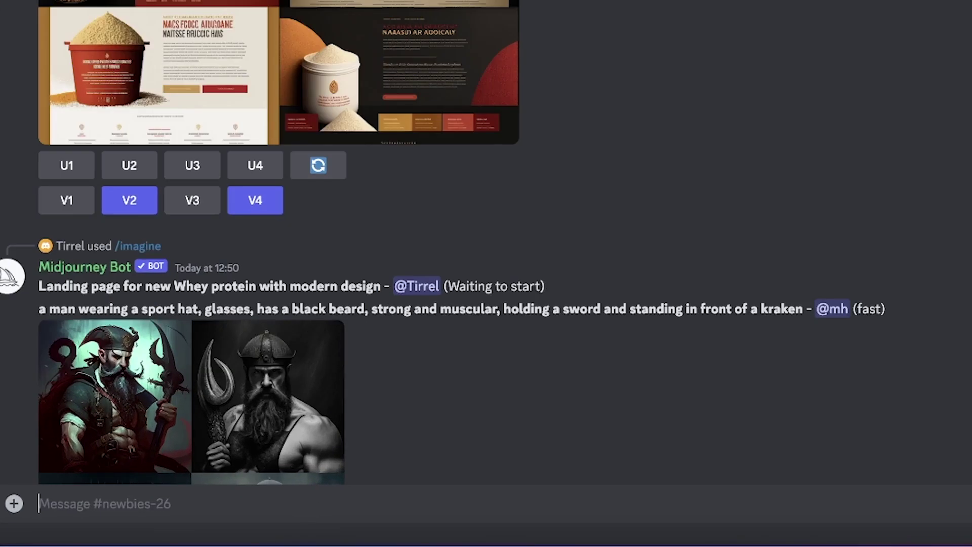
{"action": "type", "text": "/imagine"}
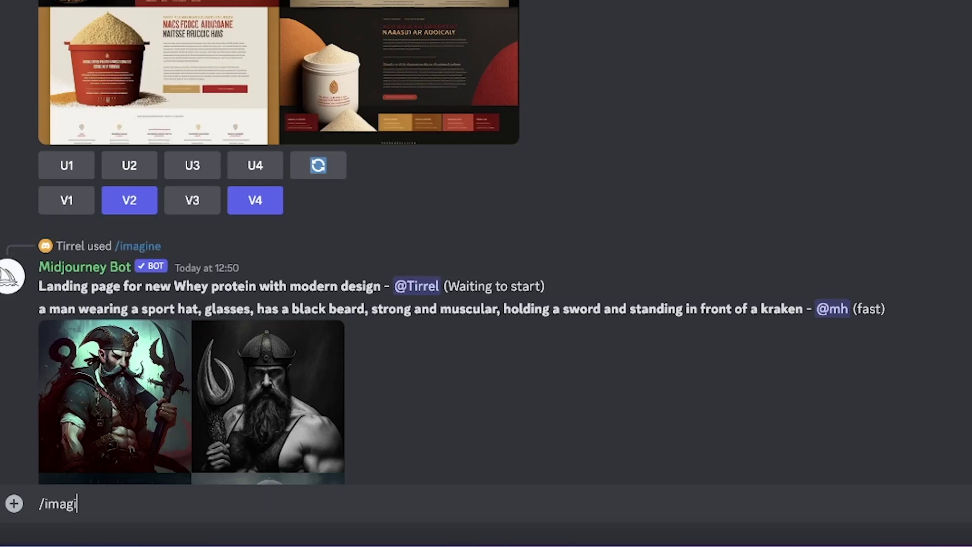
{"action": "left_click", "coordinate": [117, 435]}
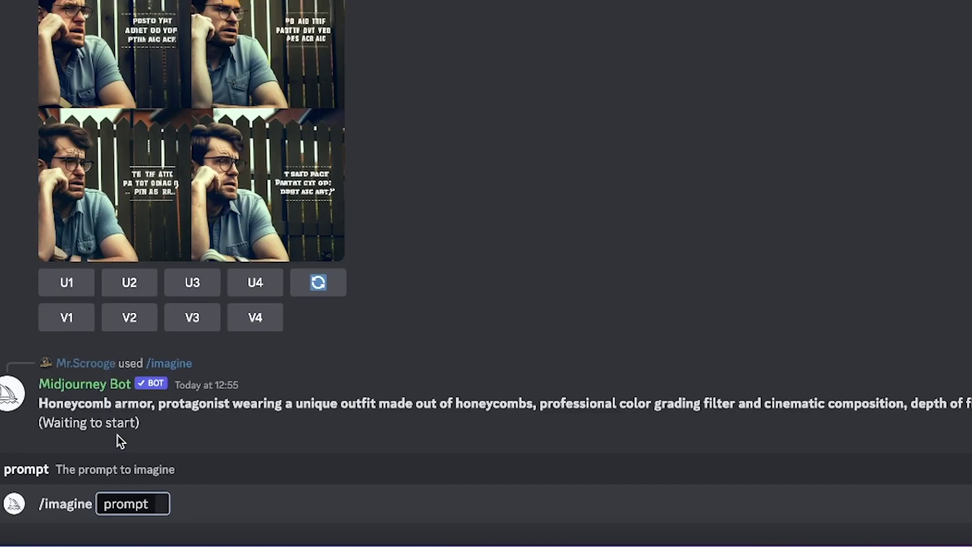
{"action": "key", "text": "ctrl+v"}
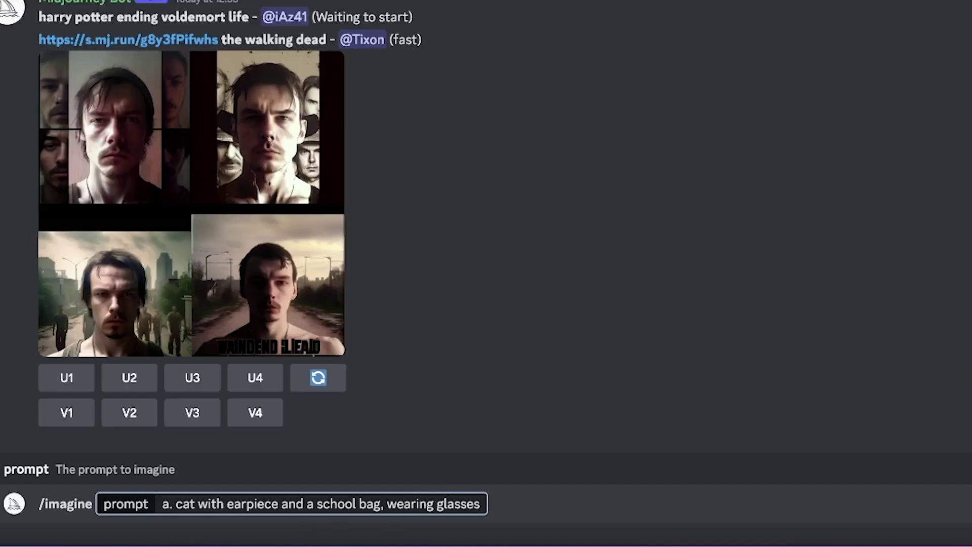
{"action": "key", "text": "Return"}
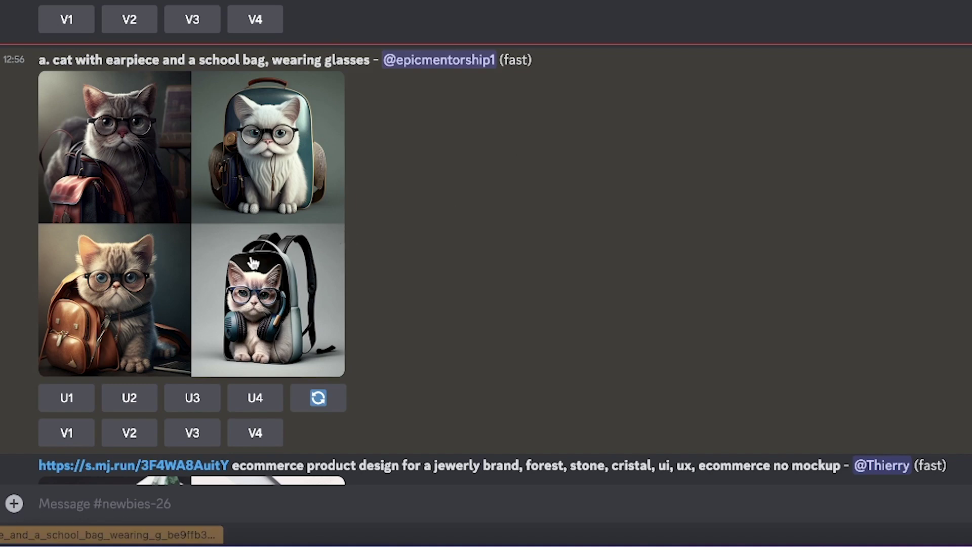
{"action": "left_click", "coordinate": [178, 217]}
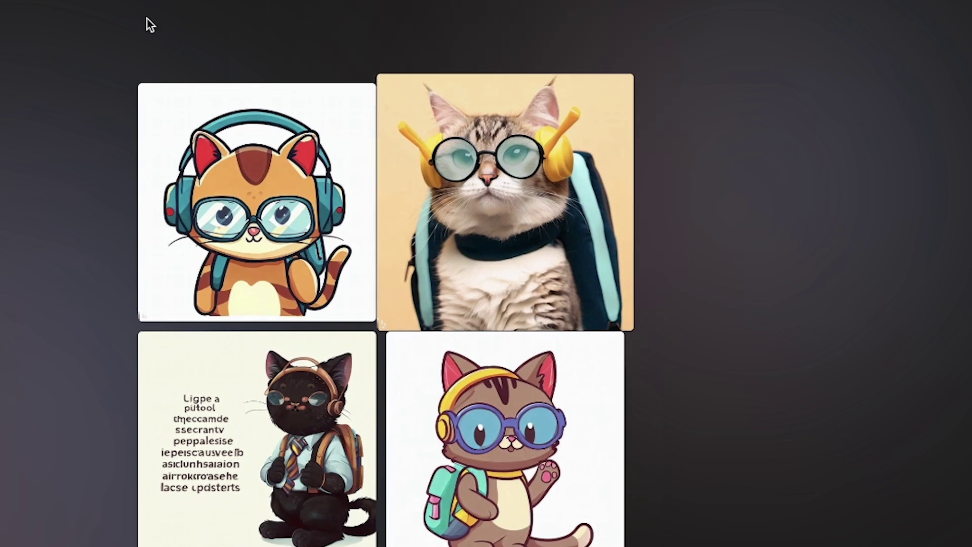
- Switch to Bing Image Creator and generate images for "A small boy looking at VR gadget and enjoying the fresh air under a tree"
{"action": "key", "text": "ctrl+a"}
{"action": "type", "text": "A small boy looking at VR gadget"}
{"action": "key", "text": "ctrl+shift+Left"}
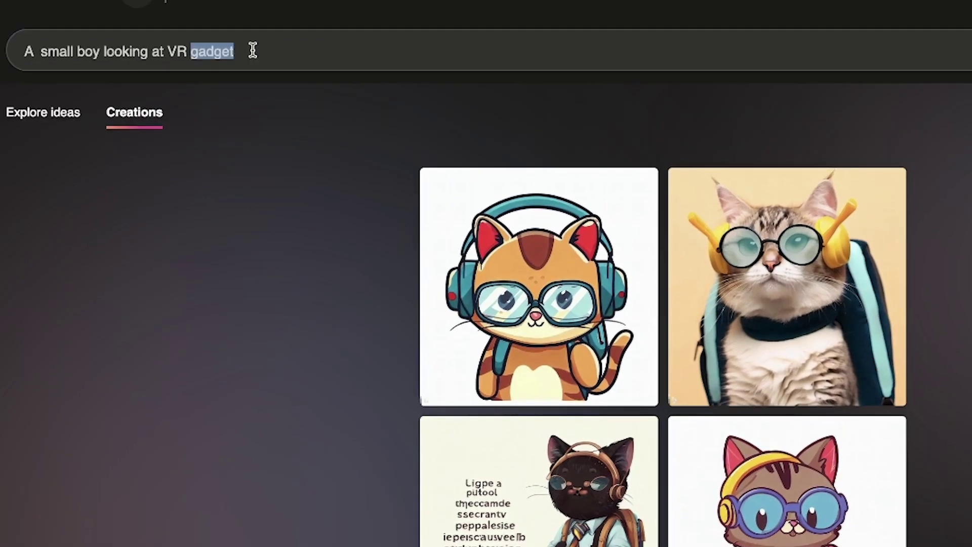
{"action": "key", "text": "Right"}
{"action": "type", "text": "and enjoying the fresh  a"}
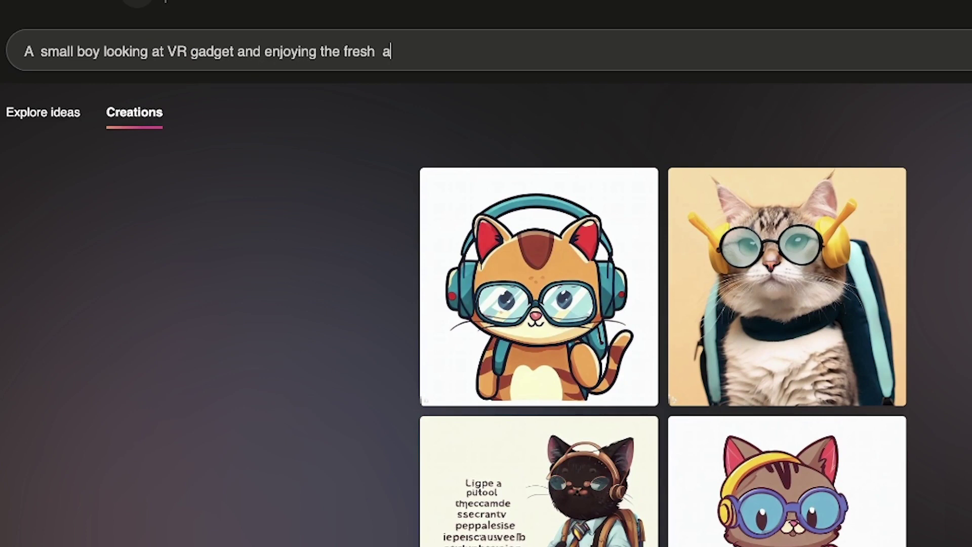
{"action": "type", "text": "ir under a tree"}
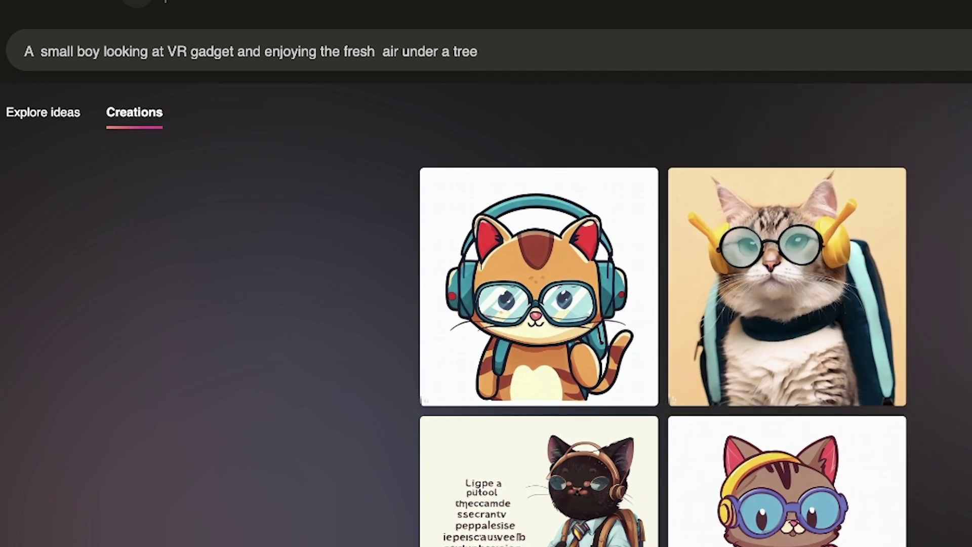
{"action": "key", "text": "Return"}
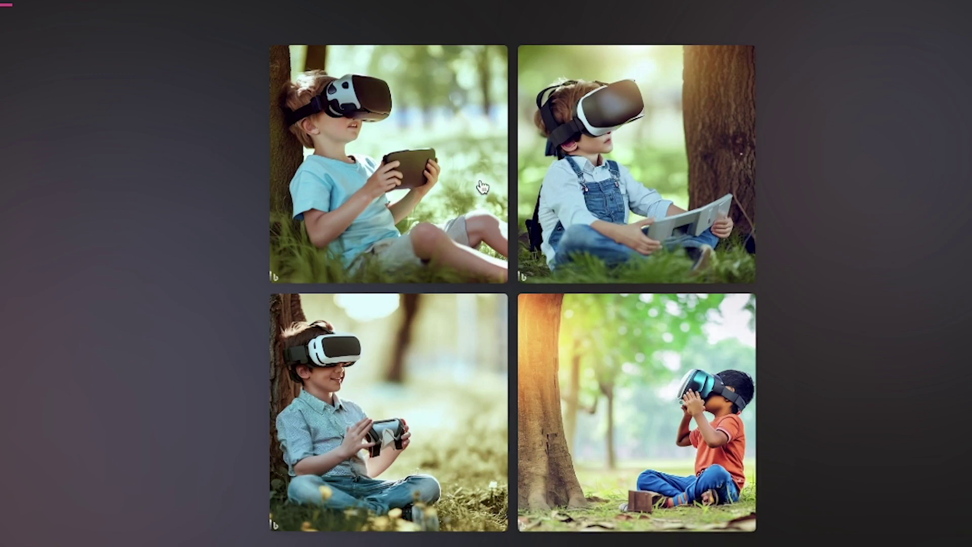
- View the generated VR boy images at full size, including the boy in denim overalls, and return to the four results
{"action": "left_click", "coordinate": [420, 180]}
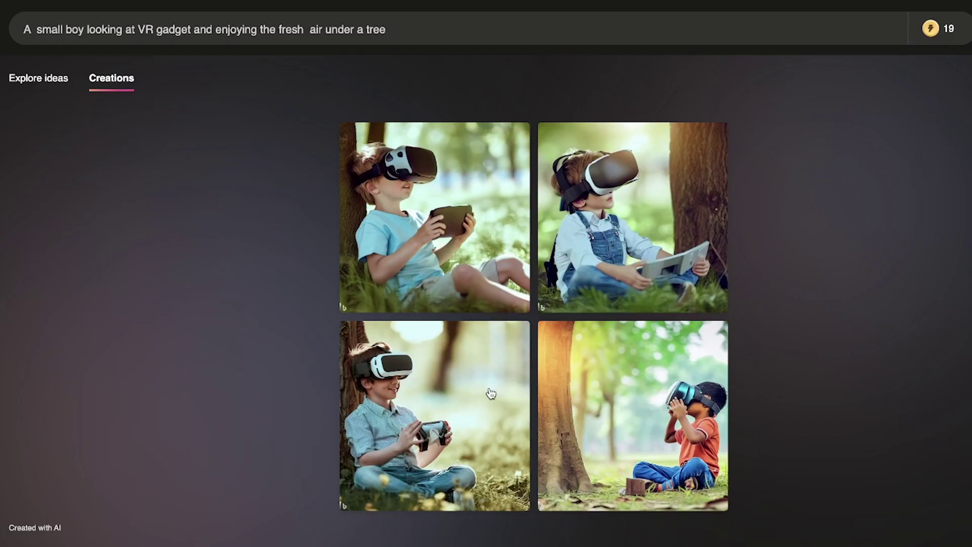
{"action": "left_click", "coordinate": [490, 393]}
{"action": "left_click", "coordinate": [652, 234]}
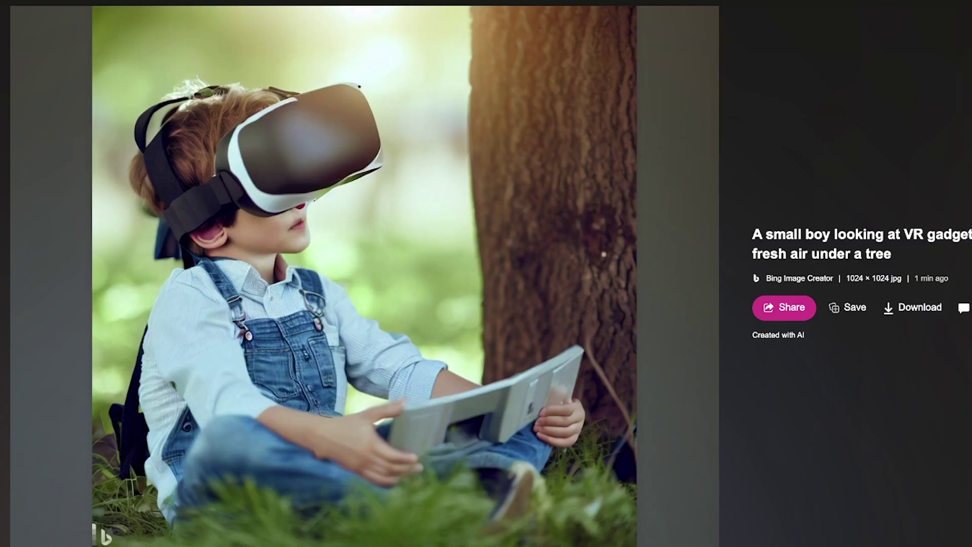
{"action": "key", "text": "Escape"}
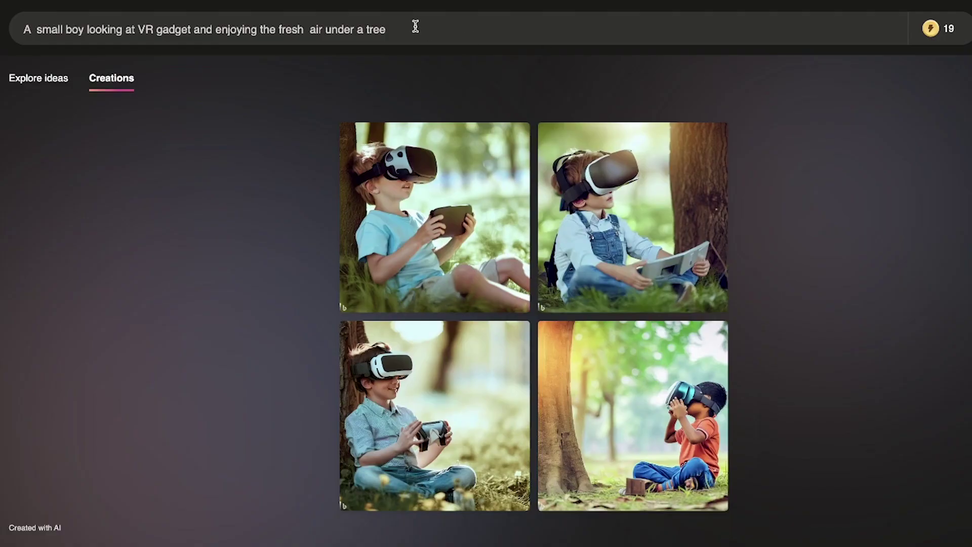
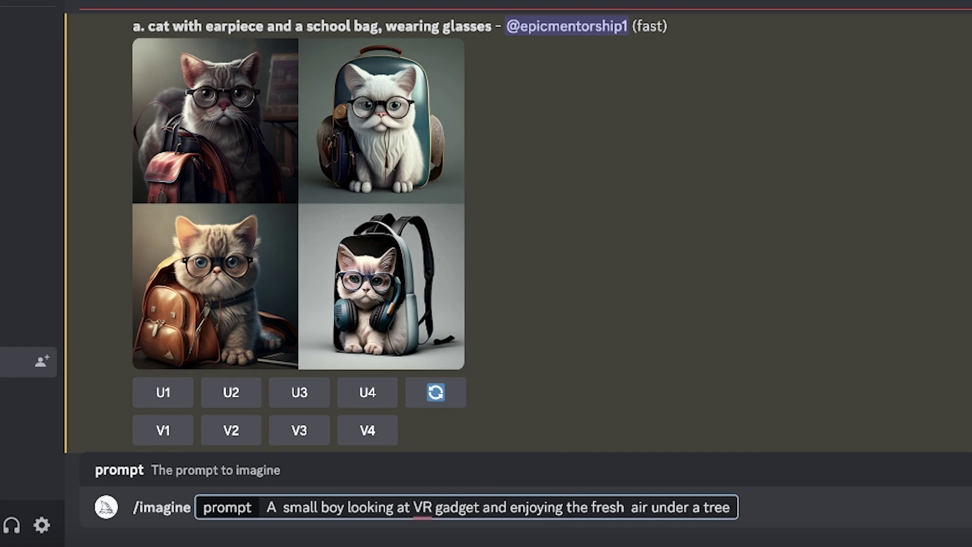
- Submit the same small boy VR prompt with /imagine in Midjourney on Discord and review Bing's results for comparison
{"action": "key", "text": "Return"}
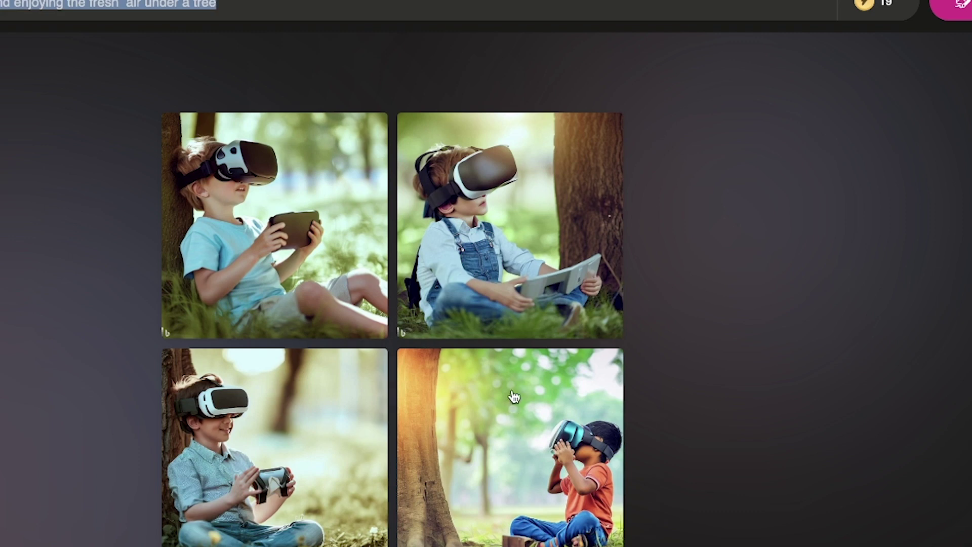
{"action": "scroll", "coordinate": [512, 397], "scroll_direction": "down", "scroll_amount": 2}
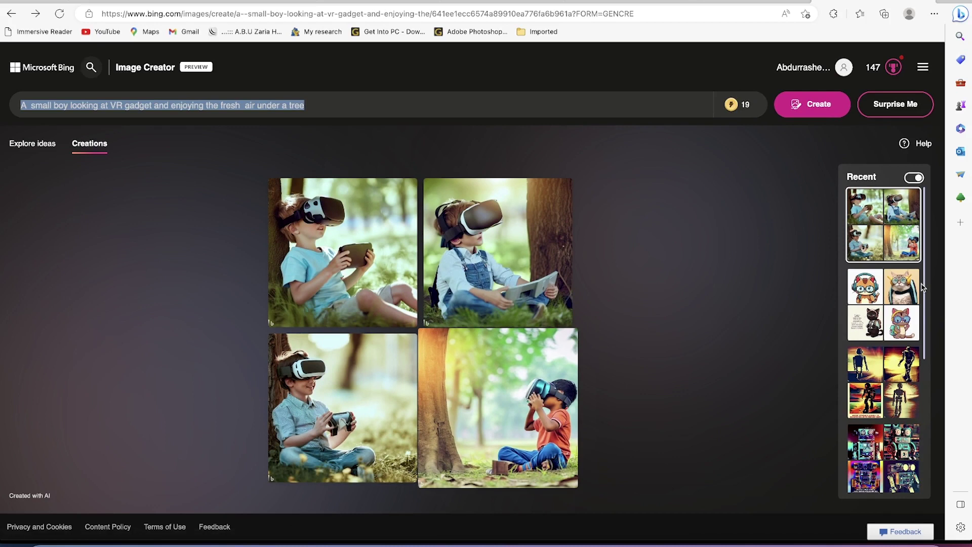
- Open the lemon surrealist painting from Bing's Explore ideas, copy its prompt title, and close the image
{"action": "left_click", "coordinate": [31, 145]}
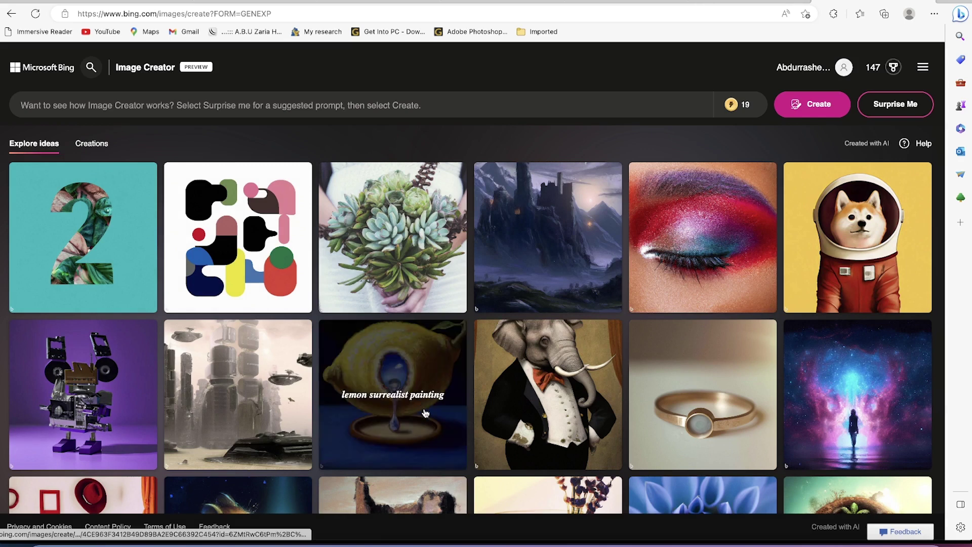
{"action": "left_click", "coordinate": [404, 381]}
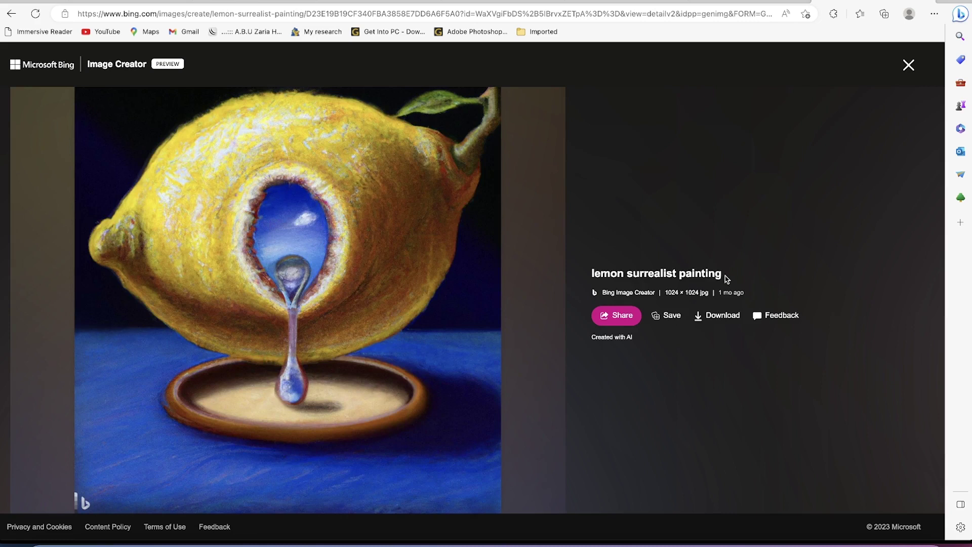
{"action": "left_click_drag", "start_coordinate": [727, 278], "coordinate": [591, 275]}
{"action": "key", "text": "ctrl+c"}
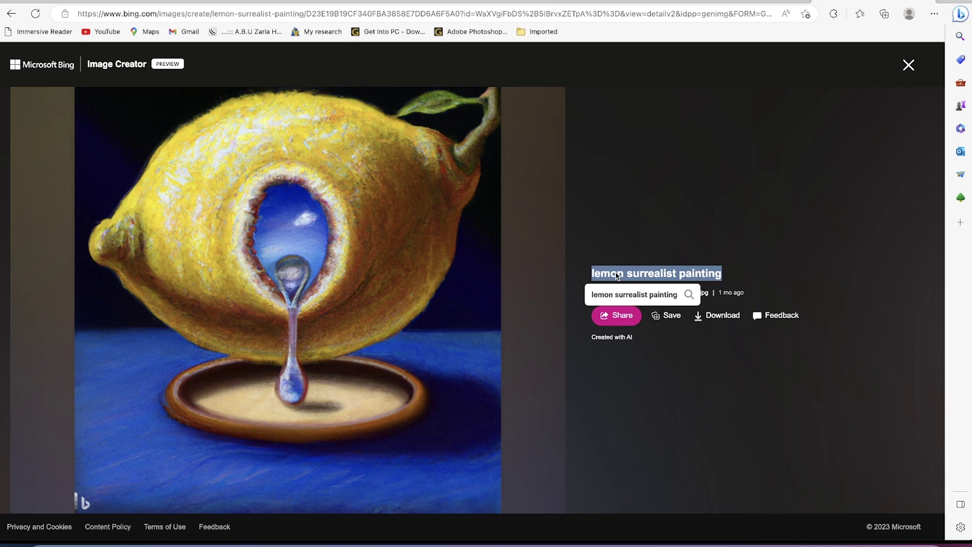
{"action": "left_click", "coordinate": [909, 66]}
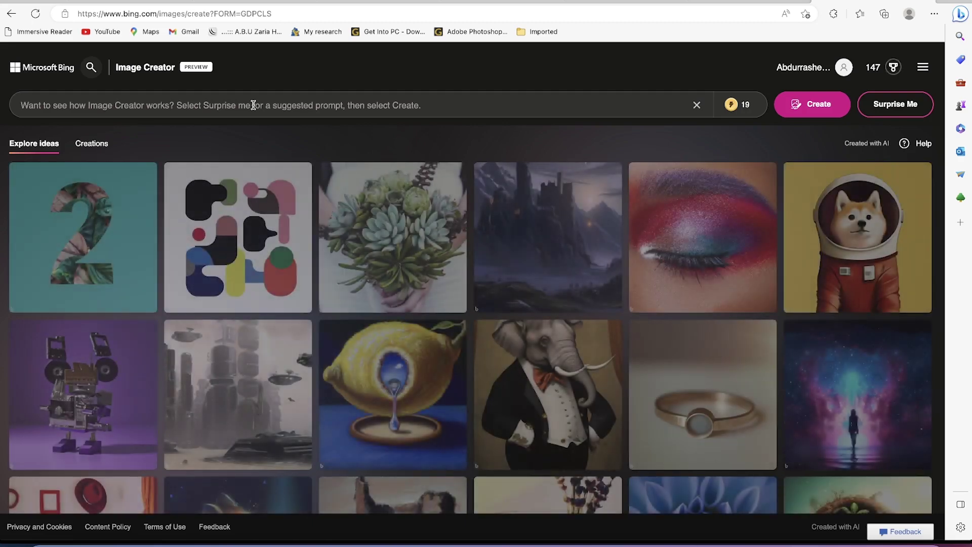
- Generate images from the copied prompt extended to "lemon surrealist painting with two cups by the side and flower"
{"action": "left_click", "coordinate": [255, 105]}
{"action": "key", "text": "ctrl+v"}
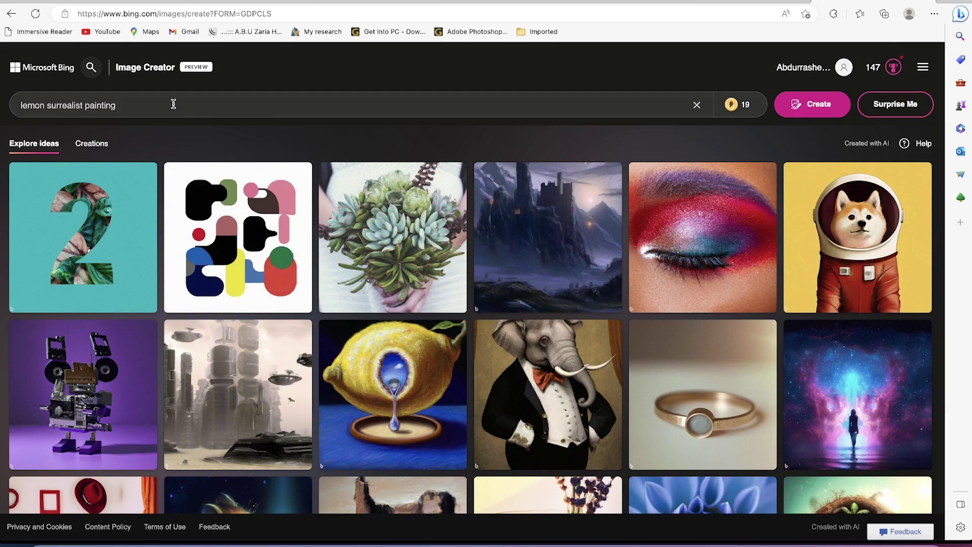
{"action": "type", "text": "with two cups by the "}
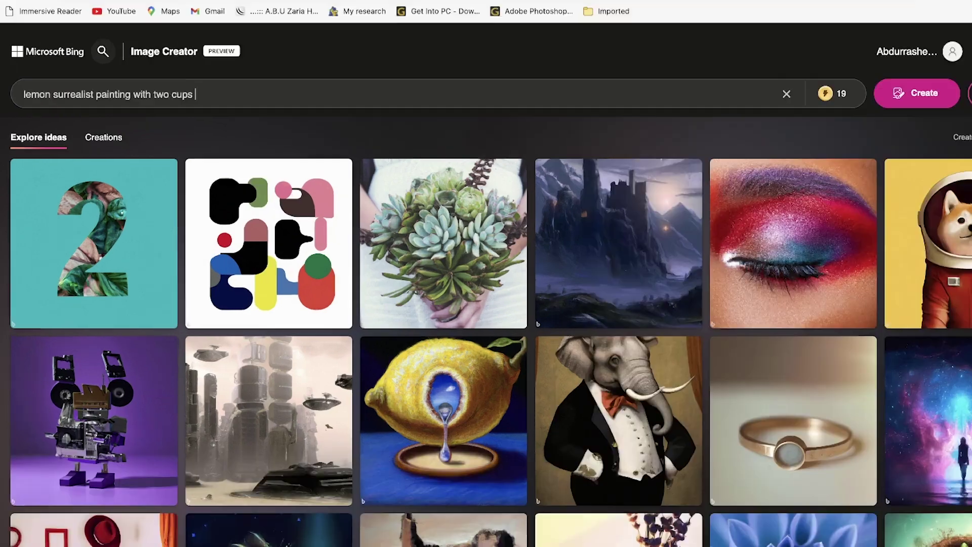
{"action": "type", "text": "side "}
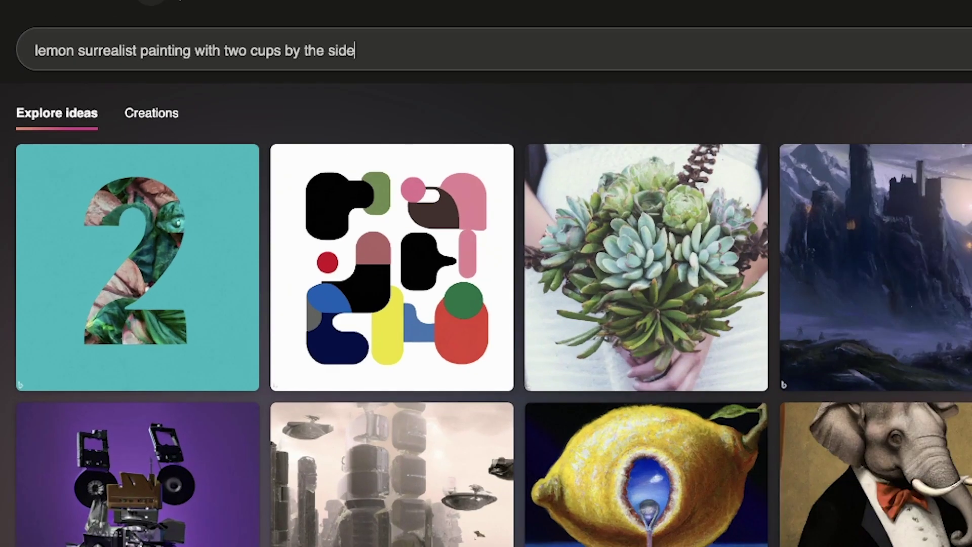
{"action": "type", "text": "and flol"}
{"action": "key", "text": "BackSpace"}
{"action": "type", "text": "ower"}
{"action": "key", "text": "BackSpace"}
{"action": "key", "text": "BackSpace"}
{"action": "type", "text": "er"}
{"action": "key", "text": "Return"}
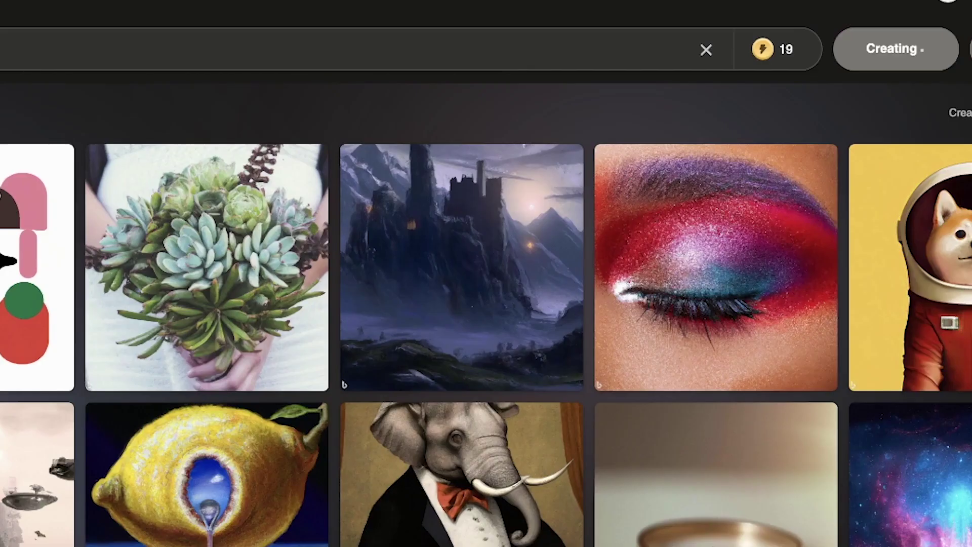